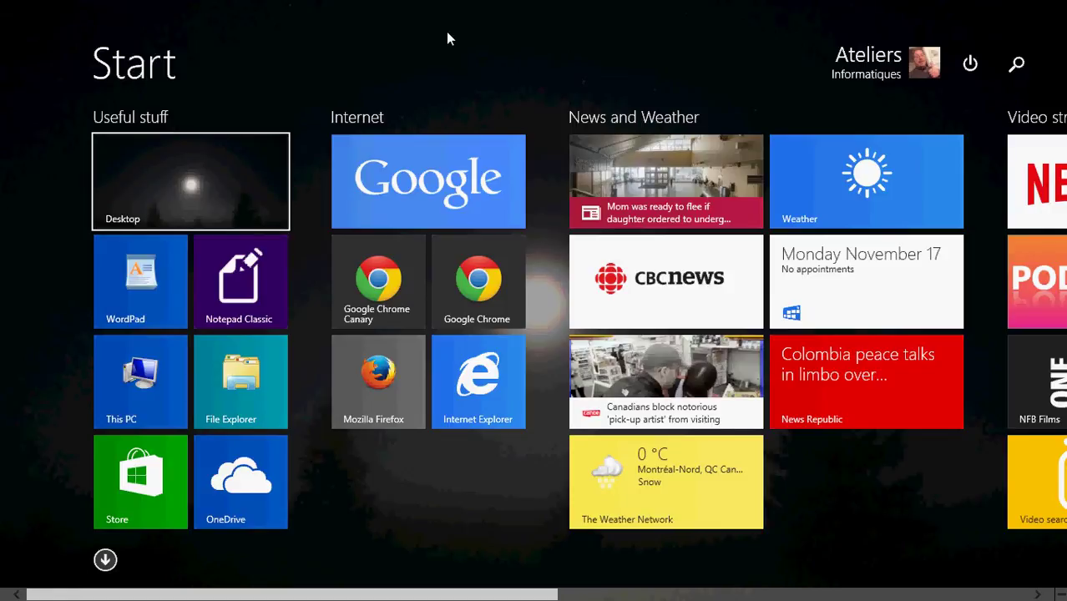
Open the Store, search for 'fresh paint', and open the Fresh Paint app page.
{"action": "left_click", "coordinate": [125, 492]}
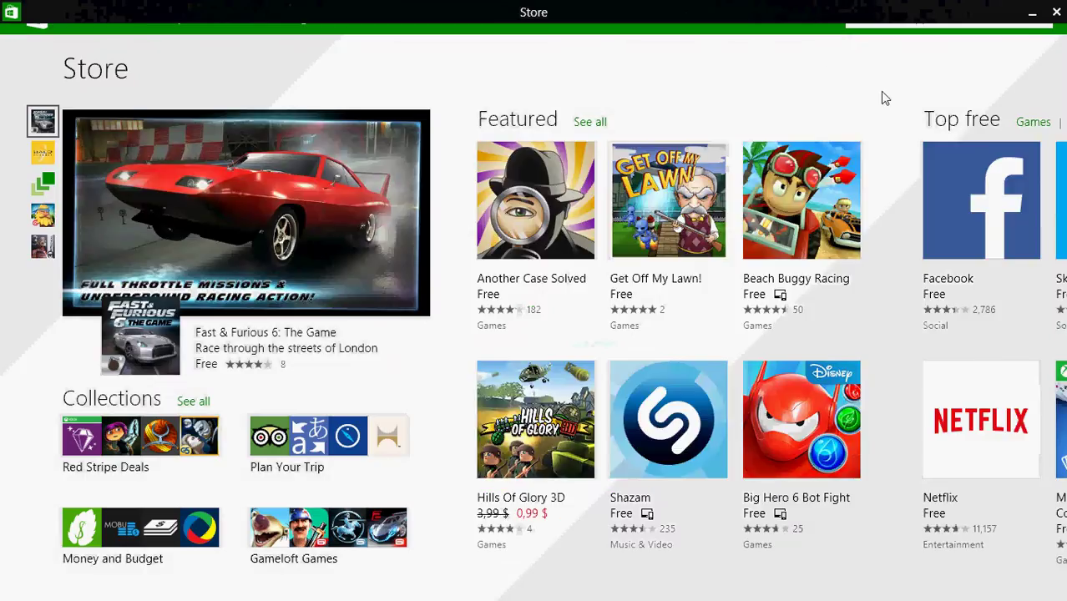
{"action": "left_click", "coordinate": [885, 18]}
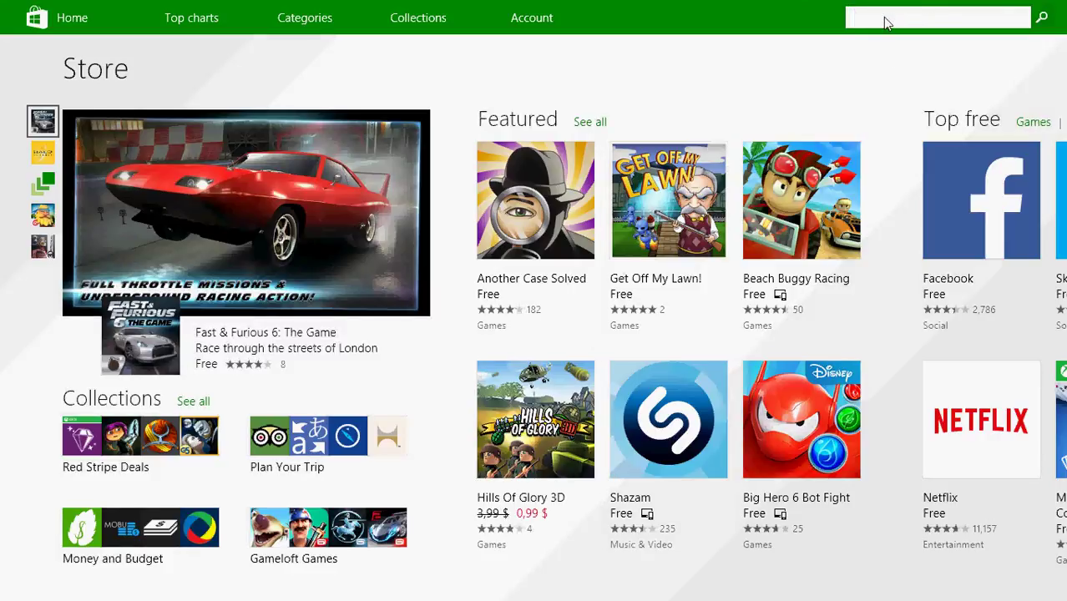
{"action": "type", "text": "fresh paint"}
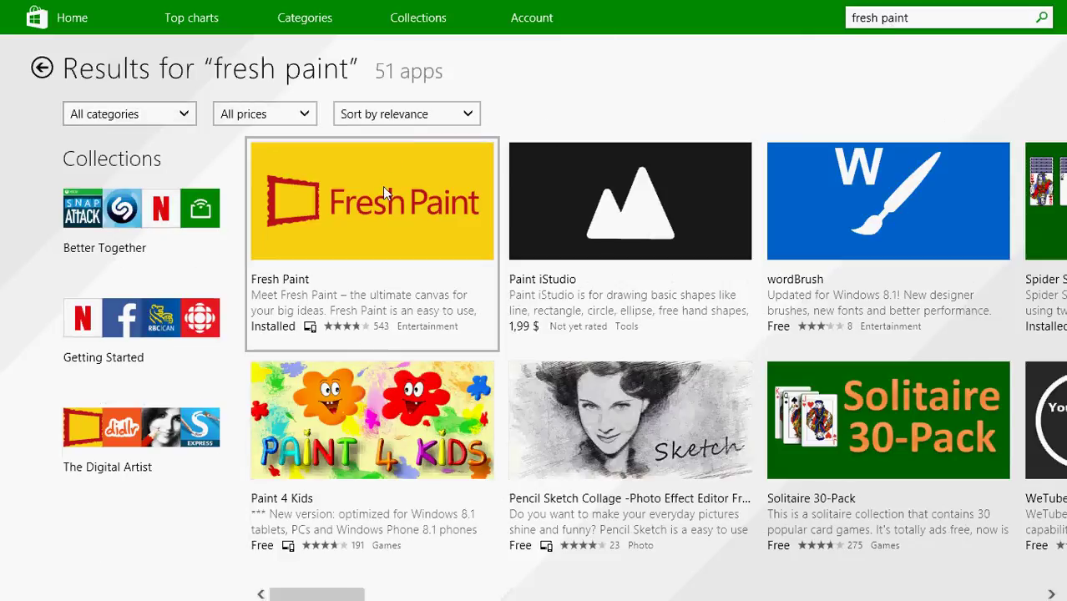
{"action": "left_click", "coordinate": [383, 186]}
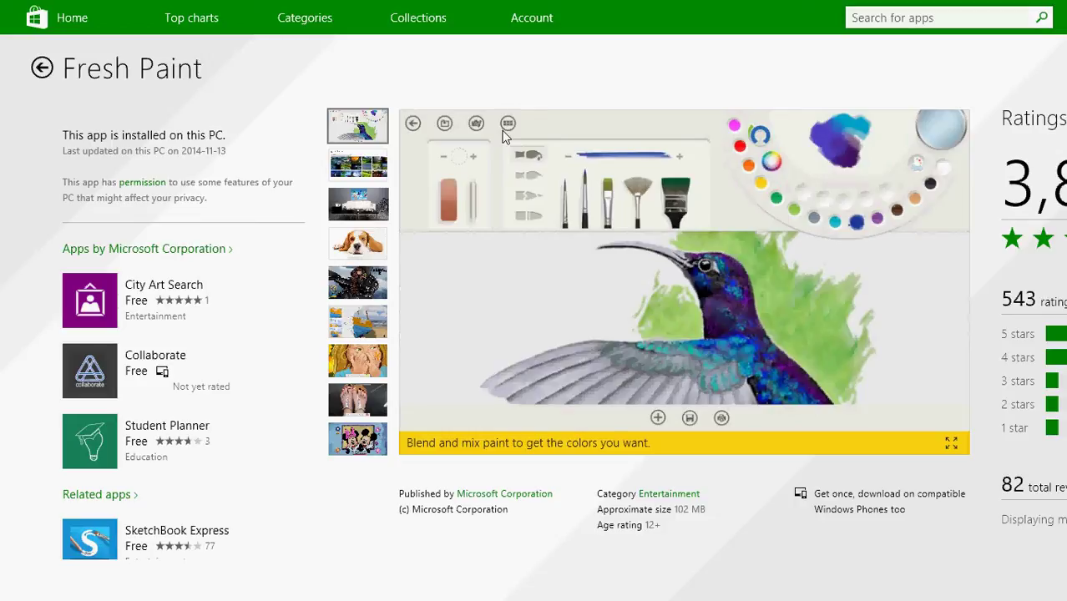
{"action": "mouse_move", "coordinate": [592, 134]}
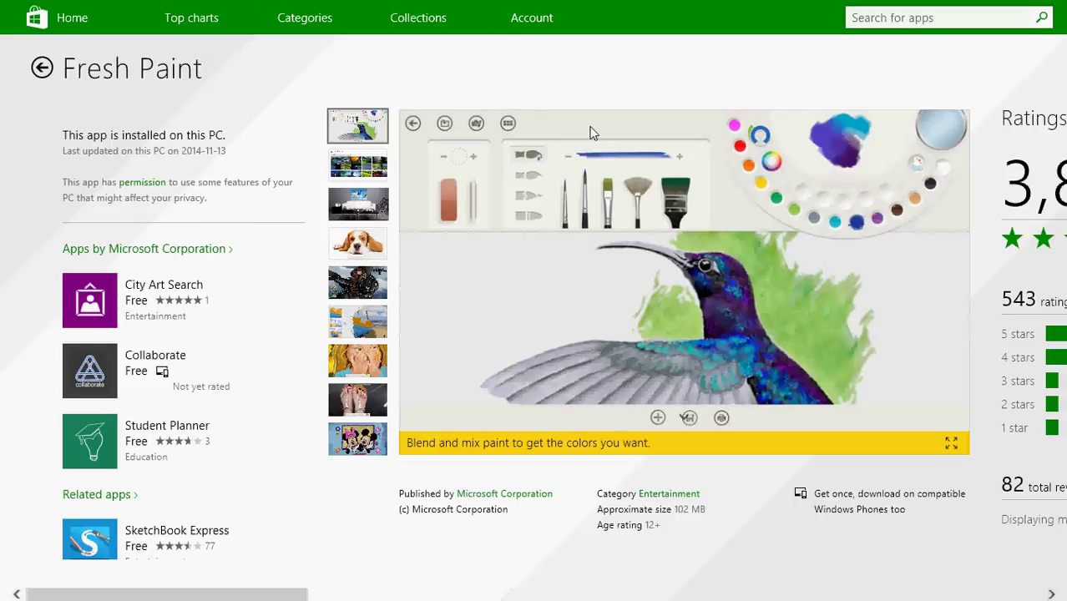
From the Start screen's All Apps list, search 'fresh' and launch Fresh Paint.
{"action": "key", "text": "super"}
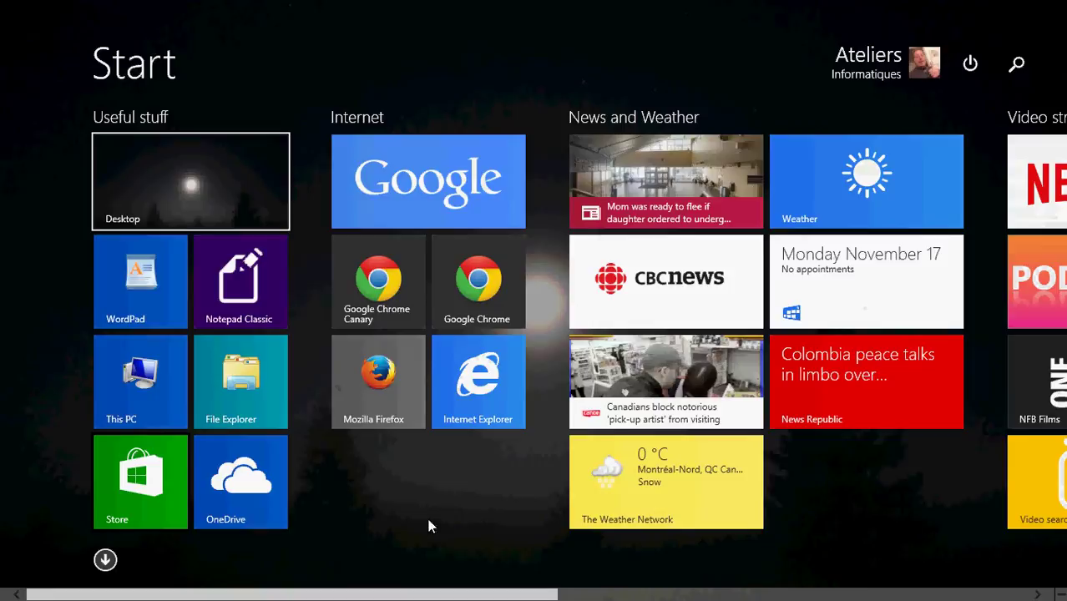
{"action": "left_click", "coordinate": [105, 559]}
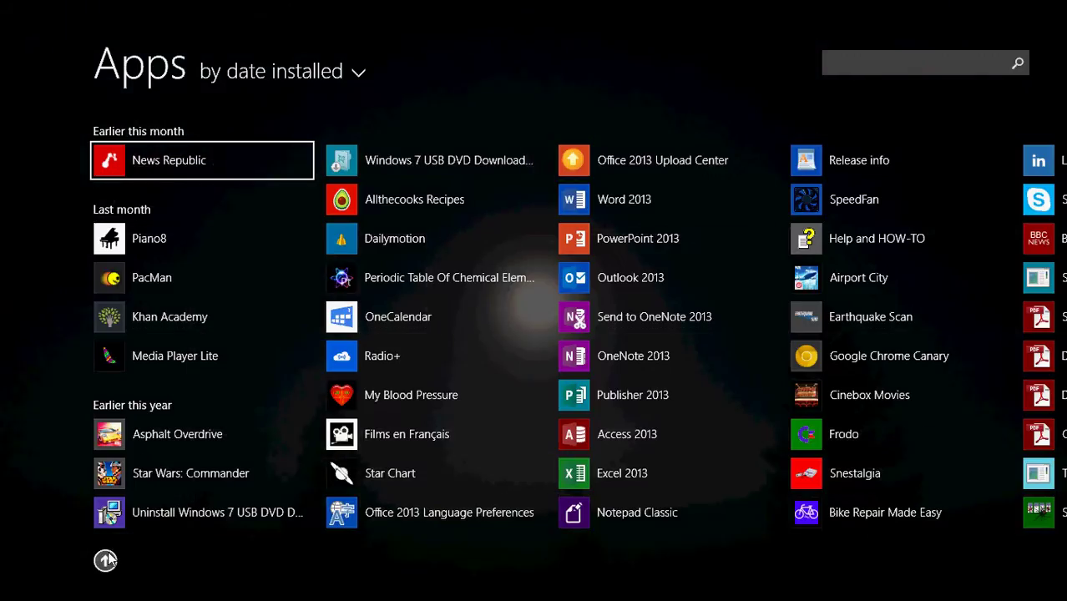
{"action": "left_click", "coordinate": [832, 64]}
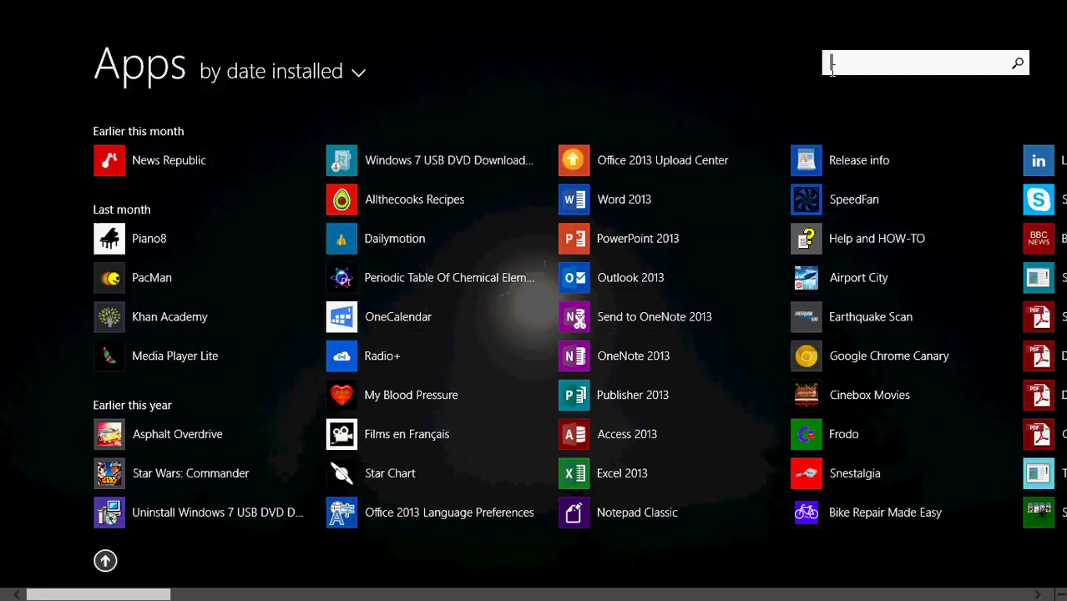
{"action": "type", "text": "fresh"}
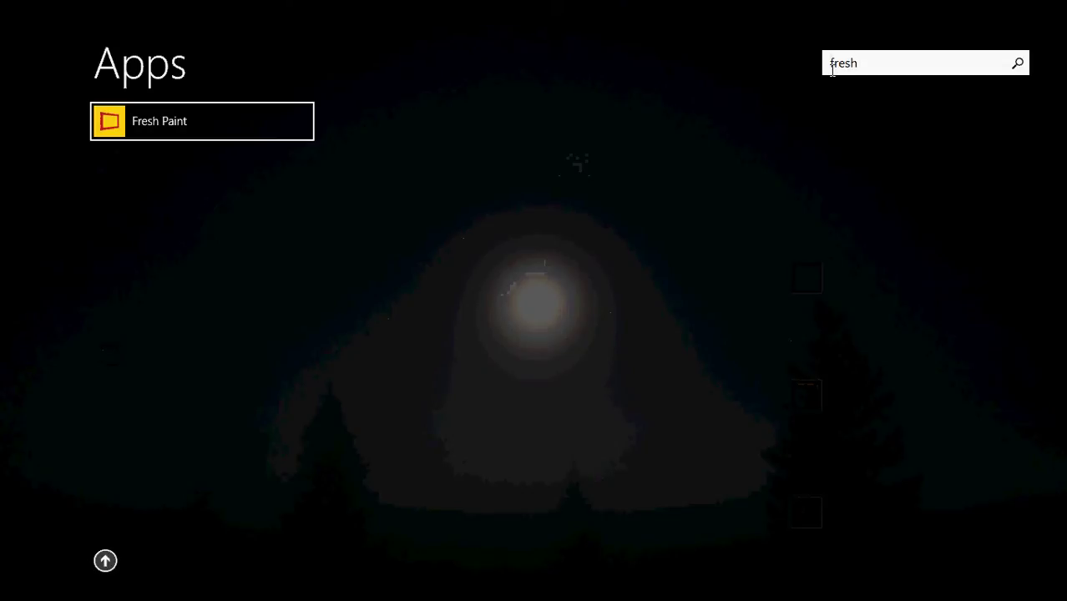
{"action": "left_click", "coordinate": [191, 125]}
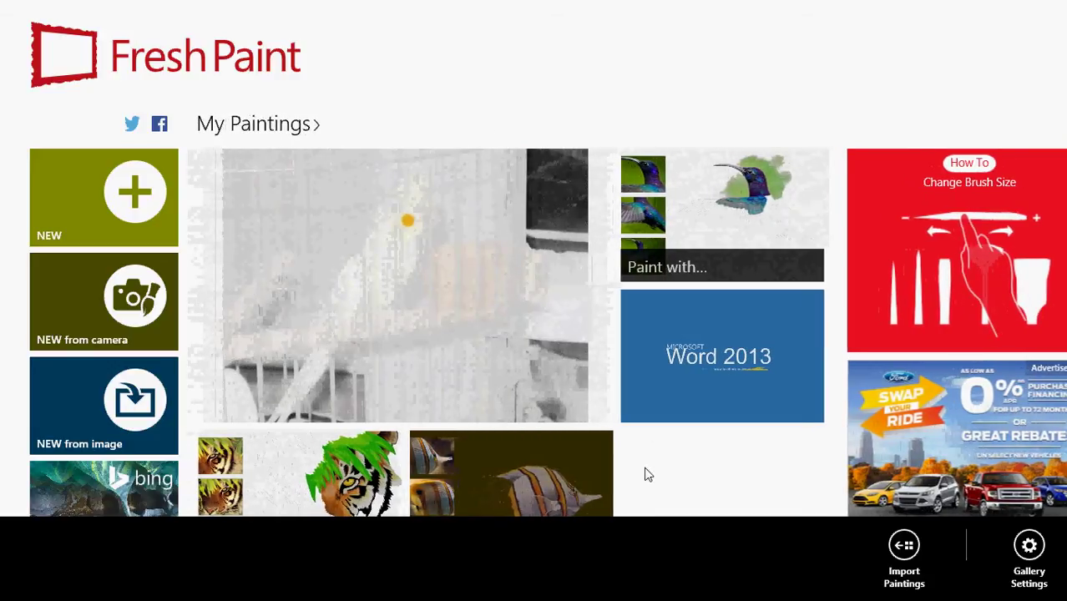
Dismiss the gallery's bottom app bar to reach the tiger painting tile.
{"action": "left_click", "coordinate": [596, 75]}
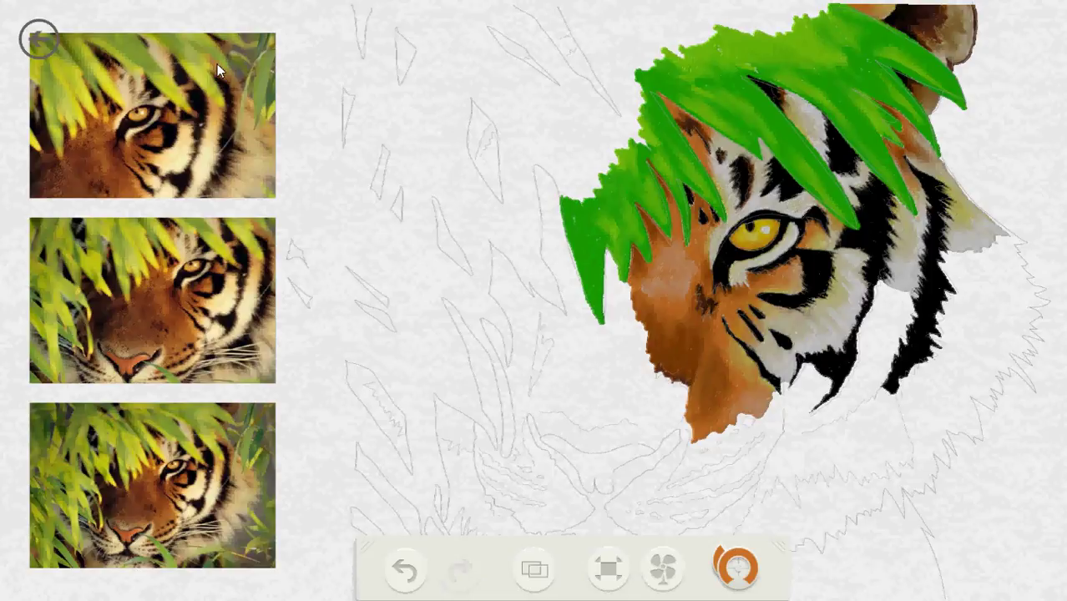
Dab a small orange stroke left of the tiger and mix brown, yellow-brown and blue on the palette.
{"action": "left_click_drag", "start_coordinate": [421, 211], "coordinate": [444, 240]}
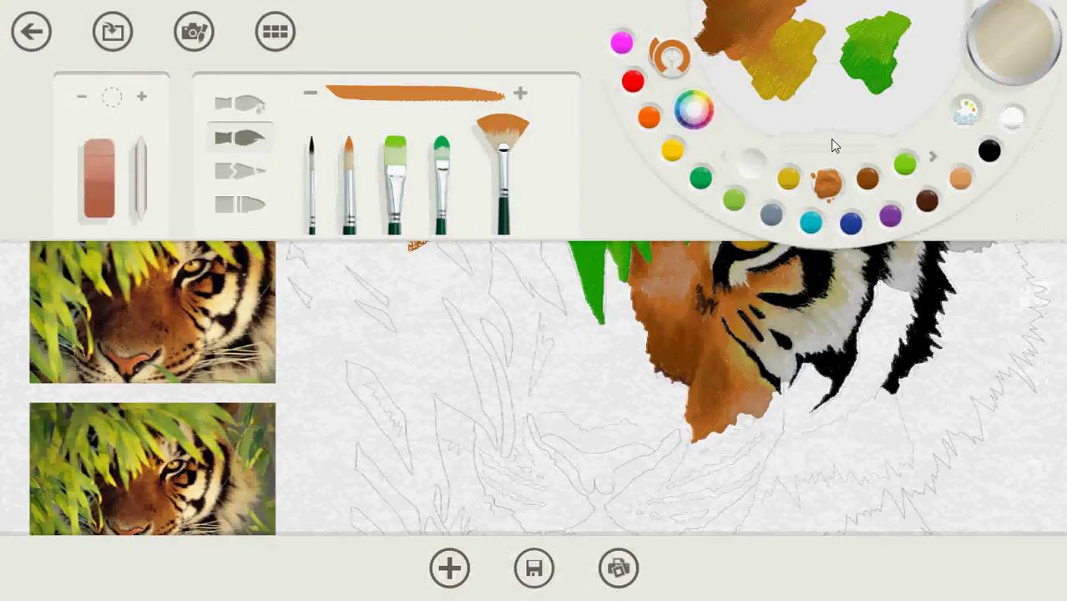
{"action": "left_click", "coordinate": [867, 178]}
{"action": "left_click", "coordinate": [792, 93]}
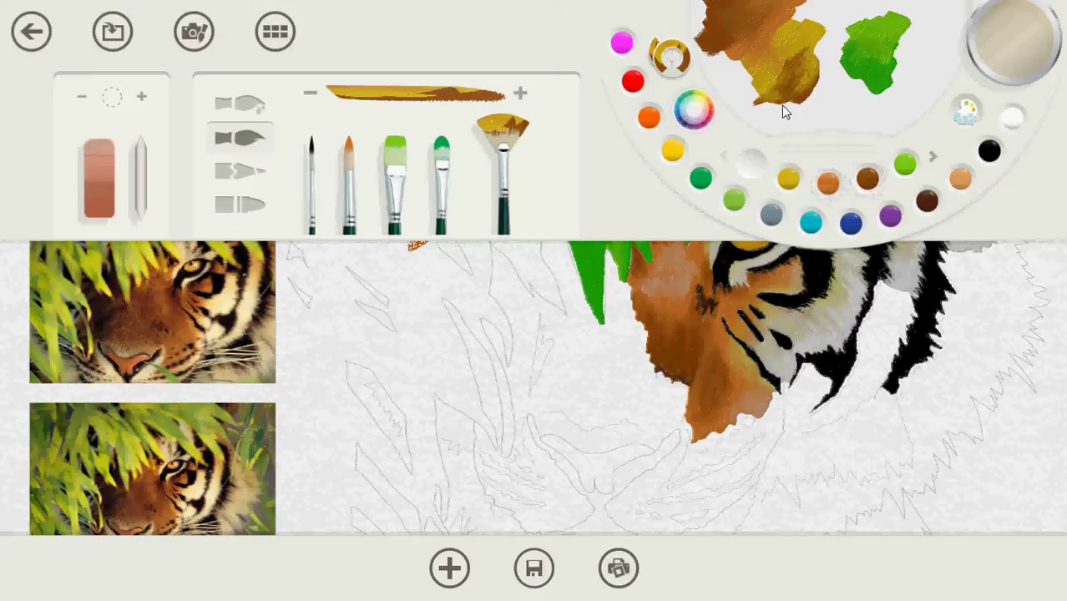
{"action": "left_click_drag", "start_coordinate": [783, 111], "coordinate": [839, 106]}
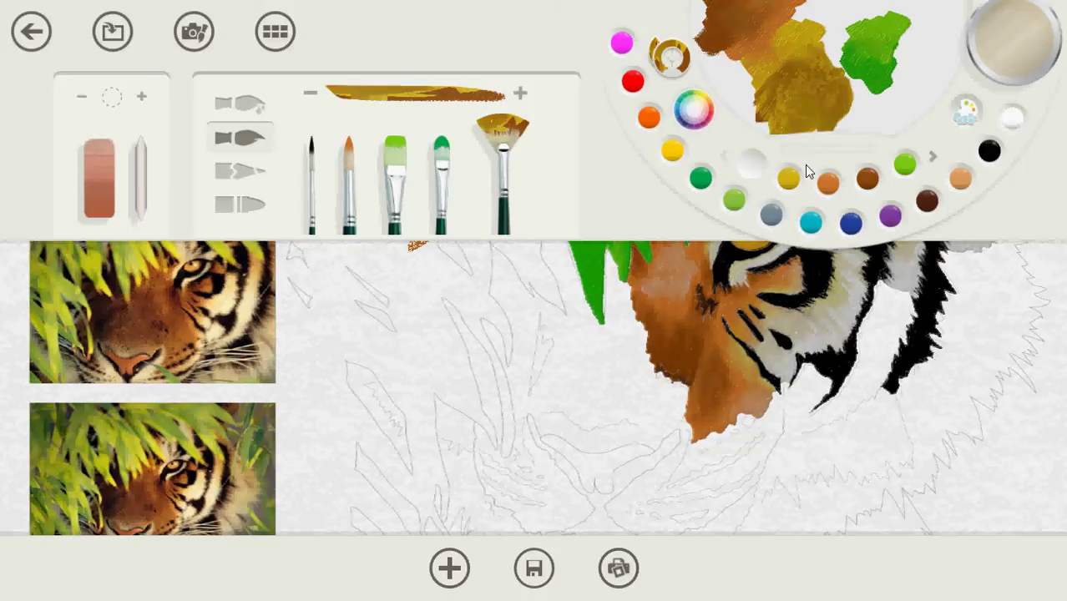
{"action": "left_click", "coordinate": [853, 223]}
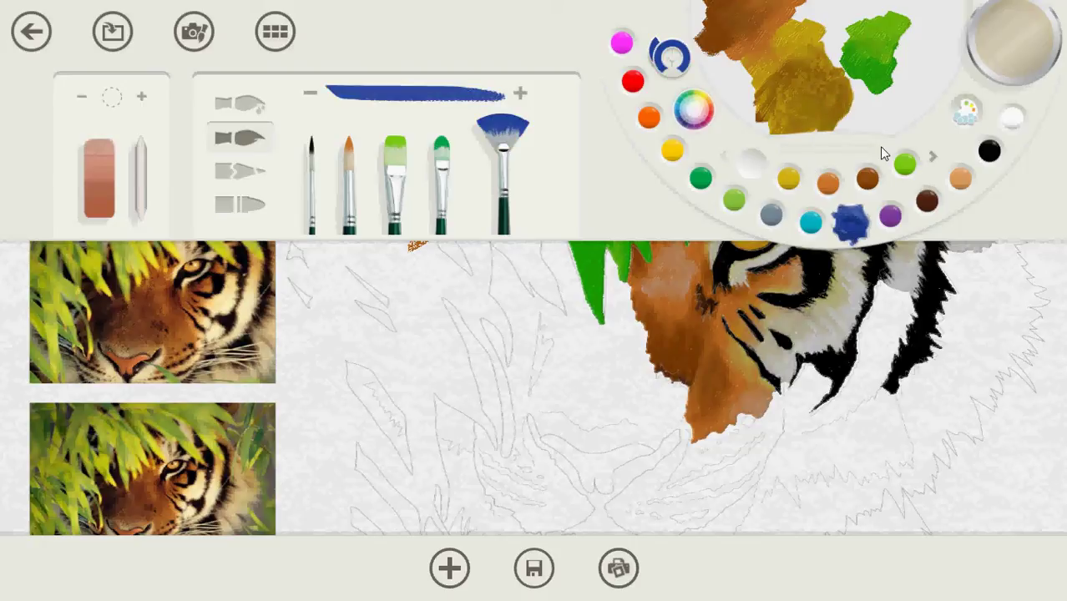
{"action": "mouse_move", "coordinate": [884, 75]}
{"action": "left_mouse_down"}
{"action": "mouse_move", "coordinate": [886, 121]}
{"action": "mouse_move", "coordinate": [877, 69]}
{"action": "mouse_move", "coordinate": [863, 113]}
{"action": "left_mouse_up"}
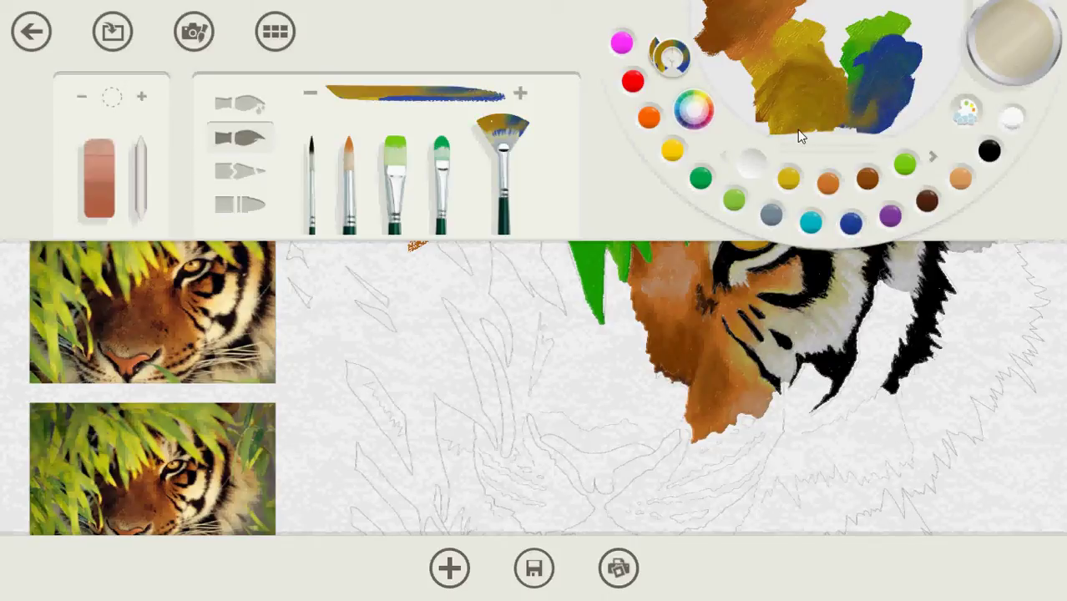
Switch to the watercolour brush set and adjust the brush size.
{"action": "left_click", "coordinate": [248, 106]}
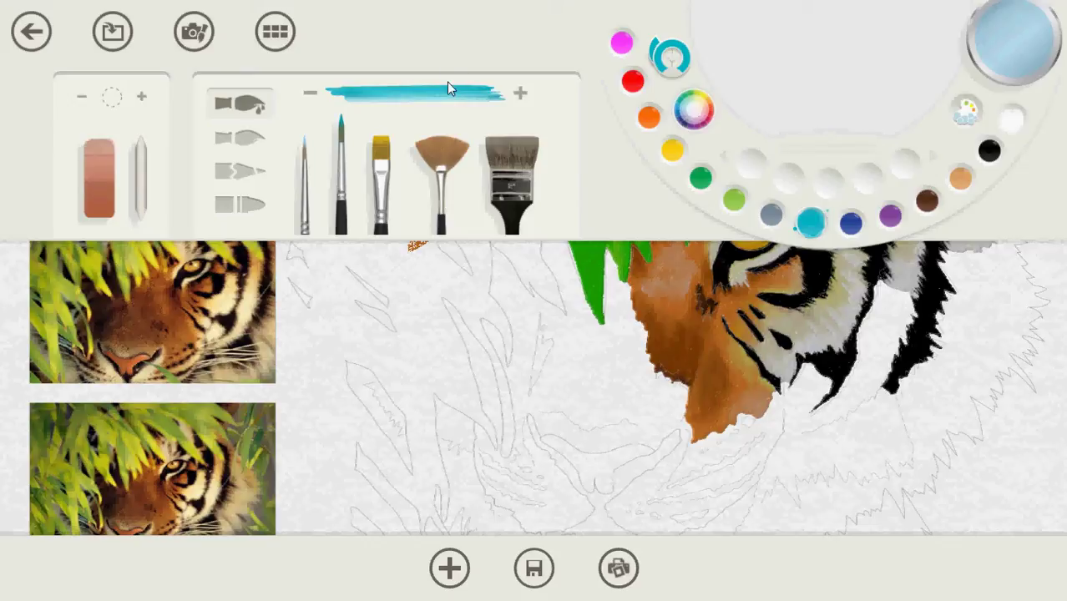
{"action": "left_click", "coordinate": [519, 95]}
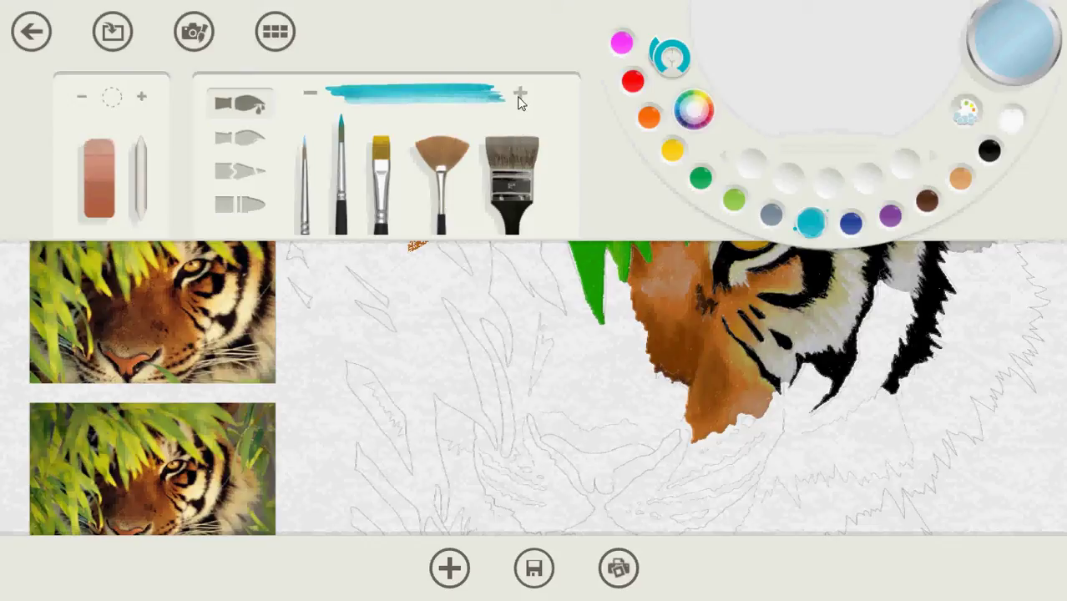
{"action": "left_click", "coordinate": [311, 93]}
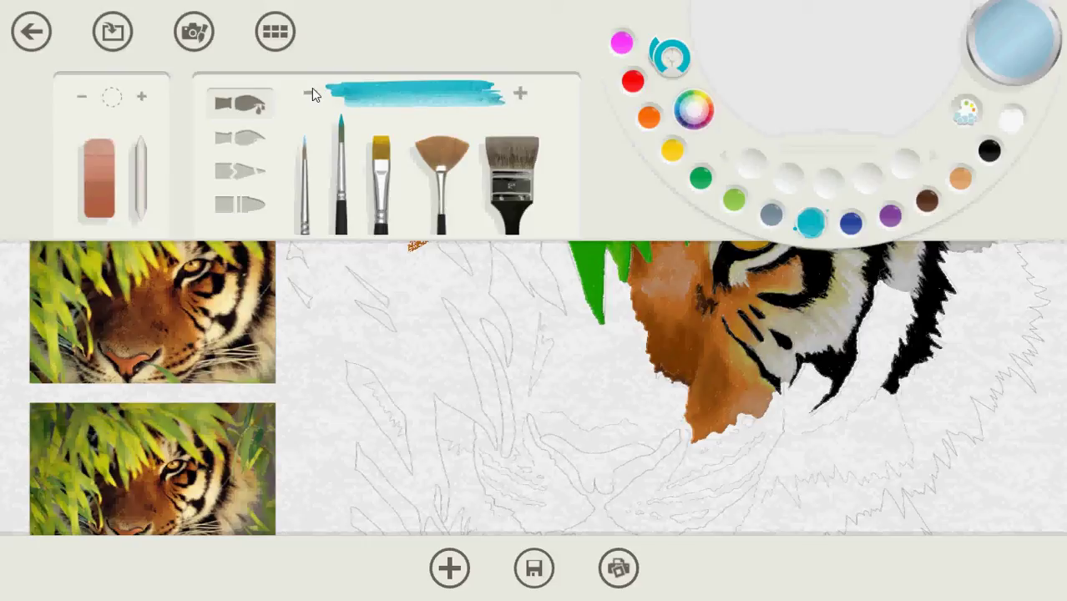
{"action": "left_click", "coordinate": [311, 92]}
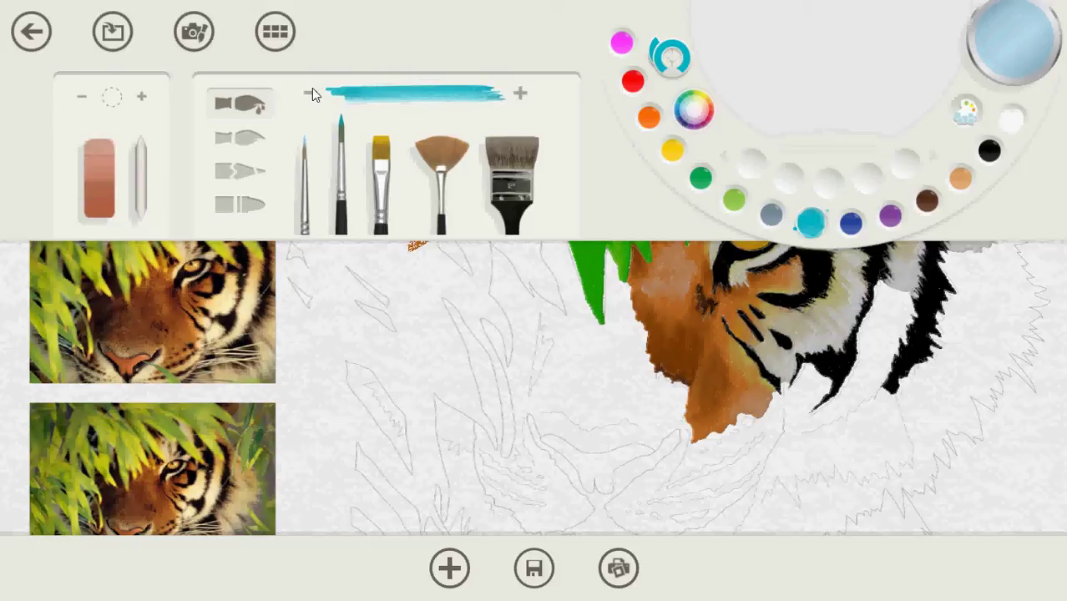
Insert the parrot photo from the canvas options and expand its named effect styles.
{"action": "left_click", "coordinate": [267, 35]}
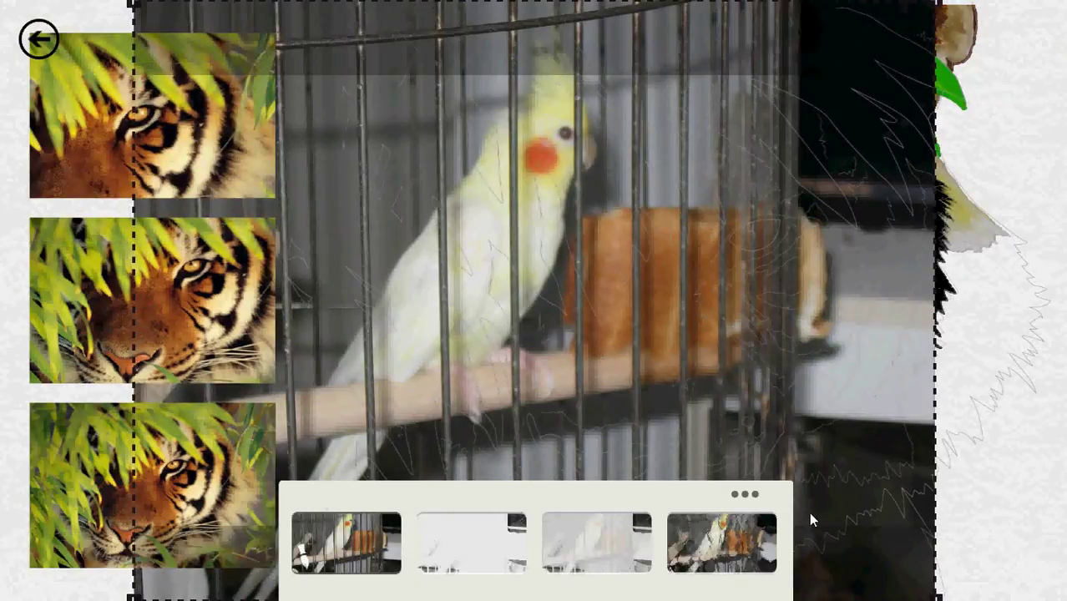
{"action": "left_click", "coordinate": [744, 494]}
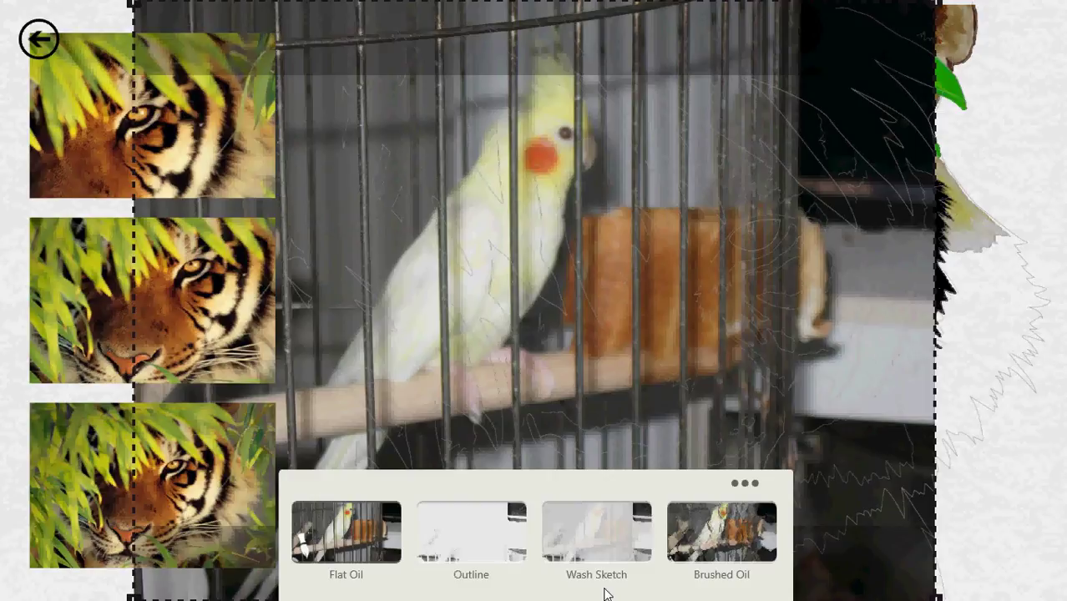
Give the parrot photo the Wash Sketch look, move it top-left, and load orange paint.
{"action": "left_click", "coordinate": [596, 533]}
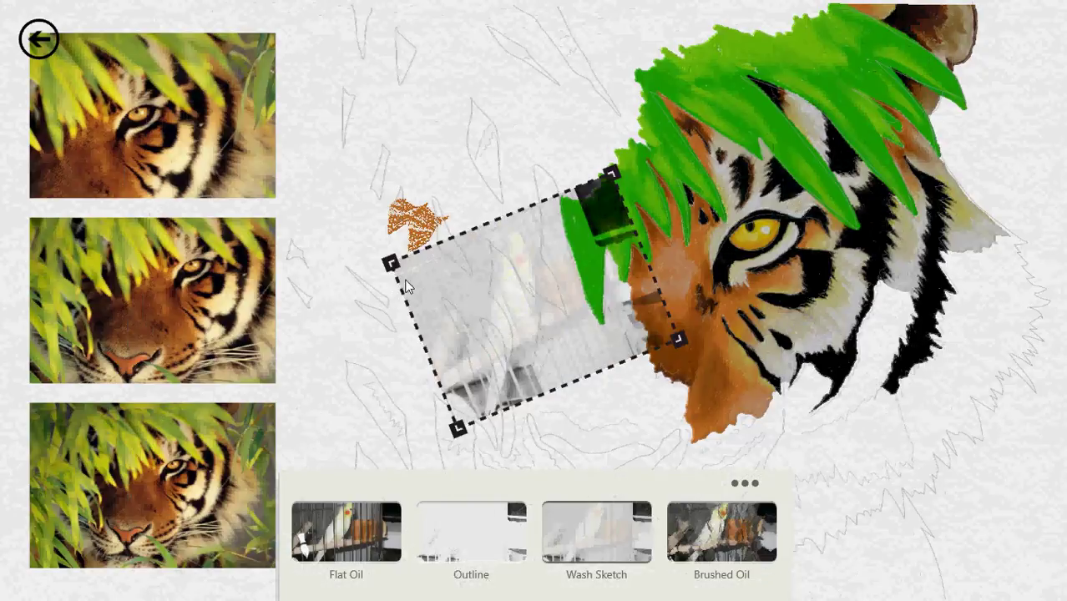
{"action": "left_click_drag", "start_coordinate": [558, 314], "coordinate": [421, 144]}
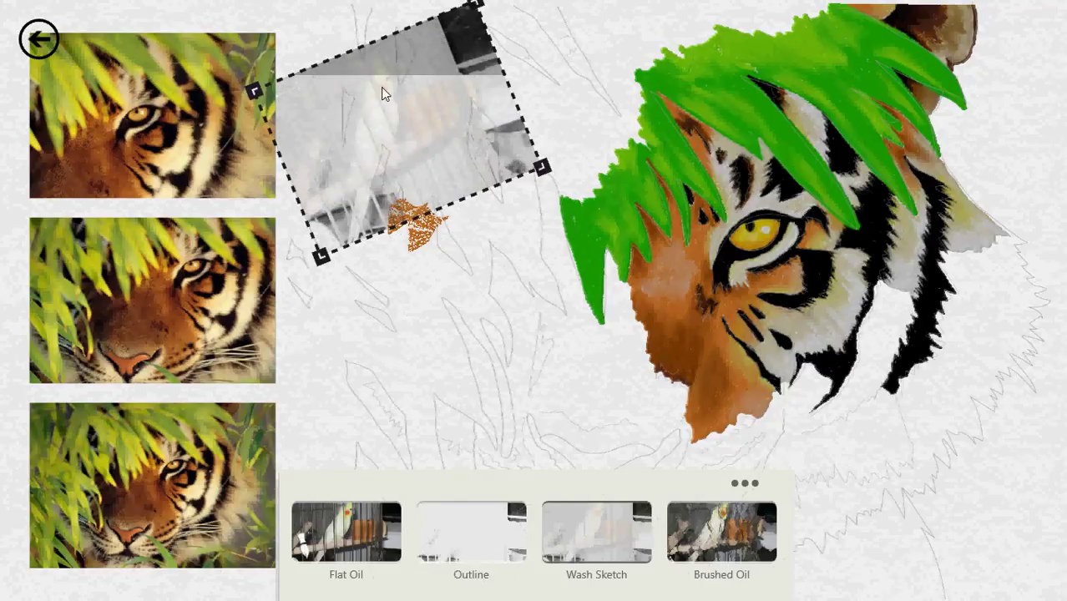
{"action": "left_click", "coordinate": [561, 391]}
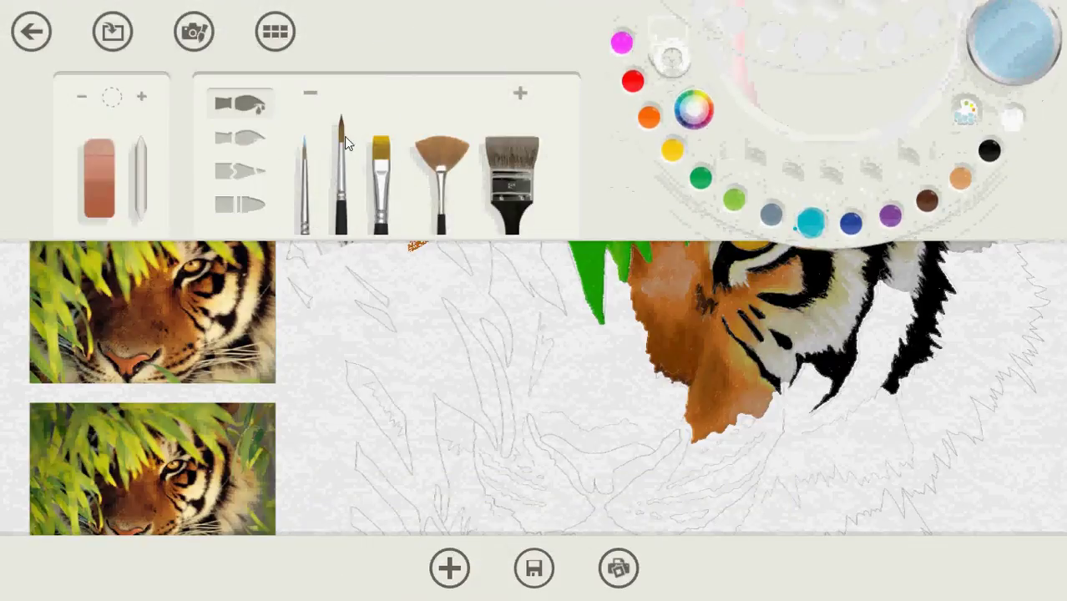
{"action": "left_click", "coordinate": [649, 118]}
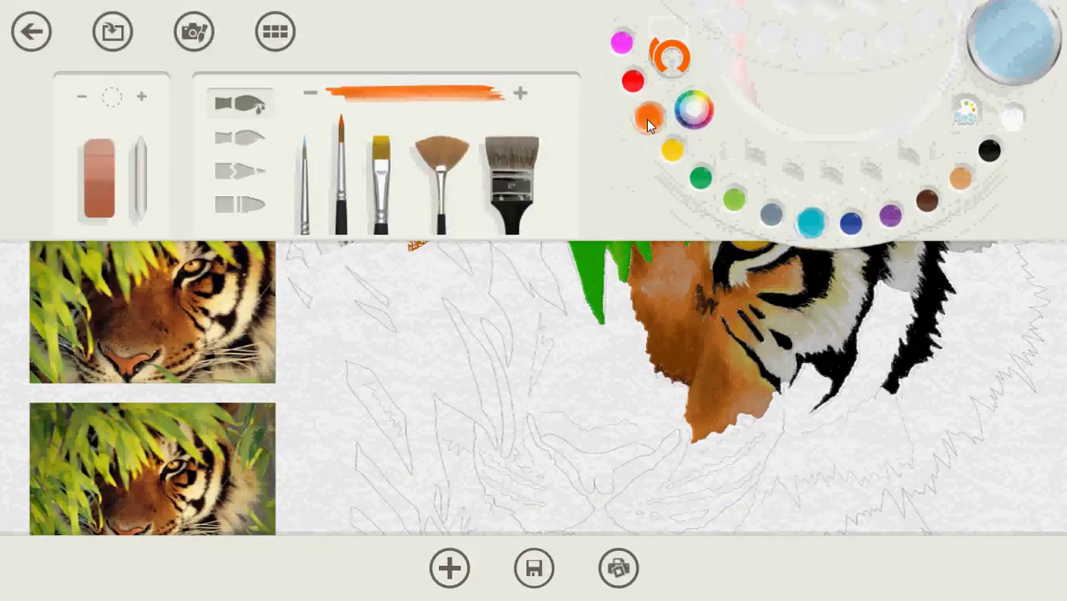
{"action": "left_click", "coordinate": [490, 320]}
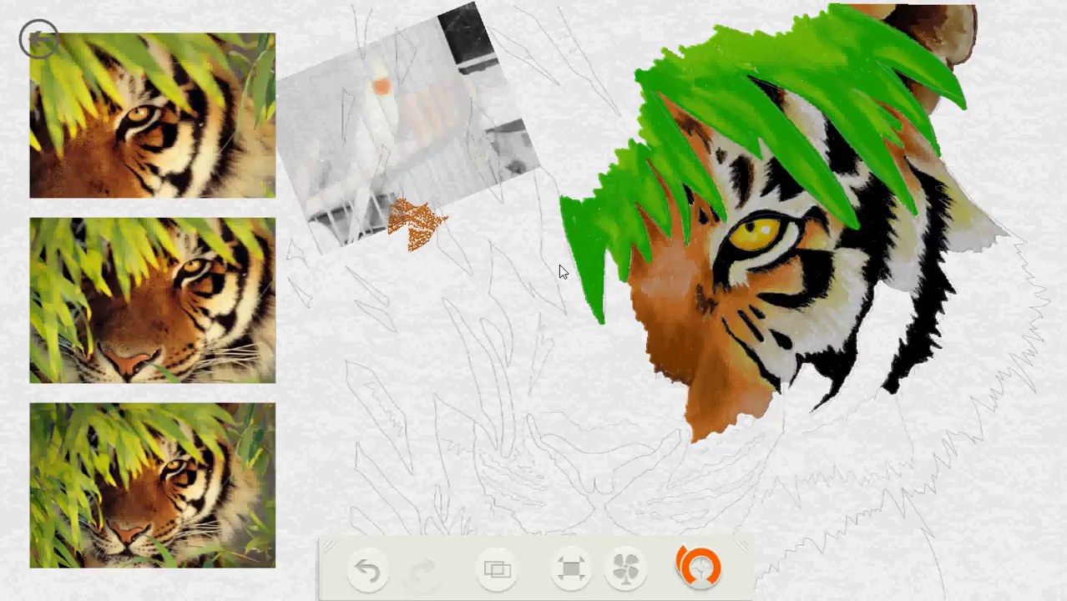
Close the tiger painting, preview the hummingbird painting, then scroll the home screen to Activities.
{"action": "left_click", "coordinate": [41, 47]}
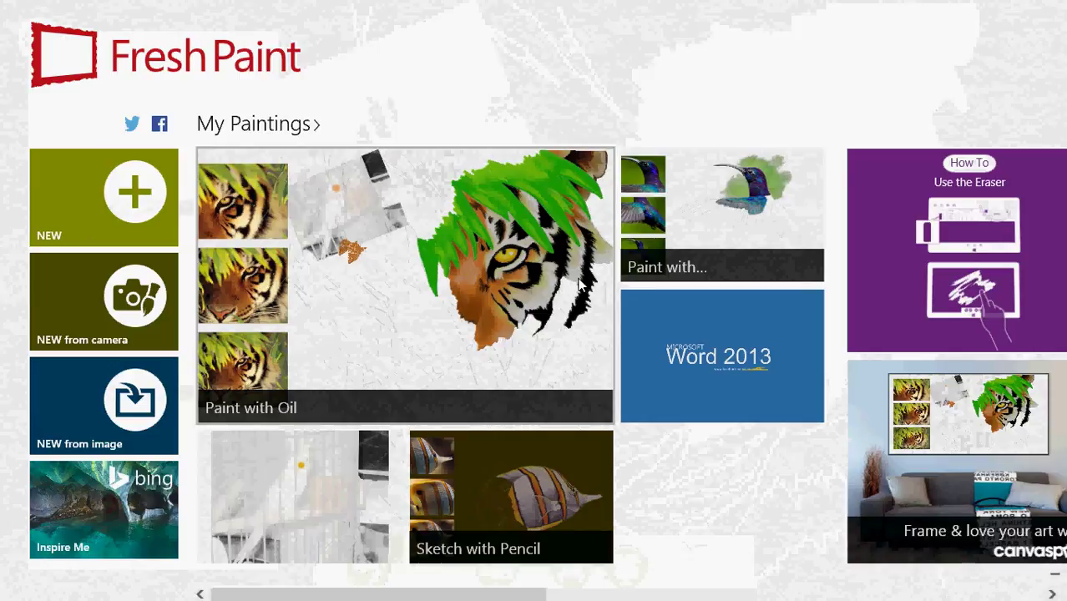
{"action": "left_click", "coordinate": [740, 213]}
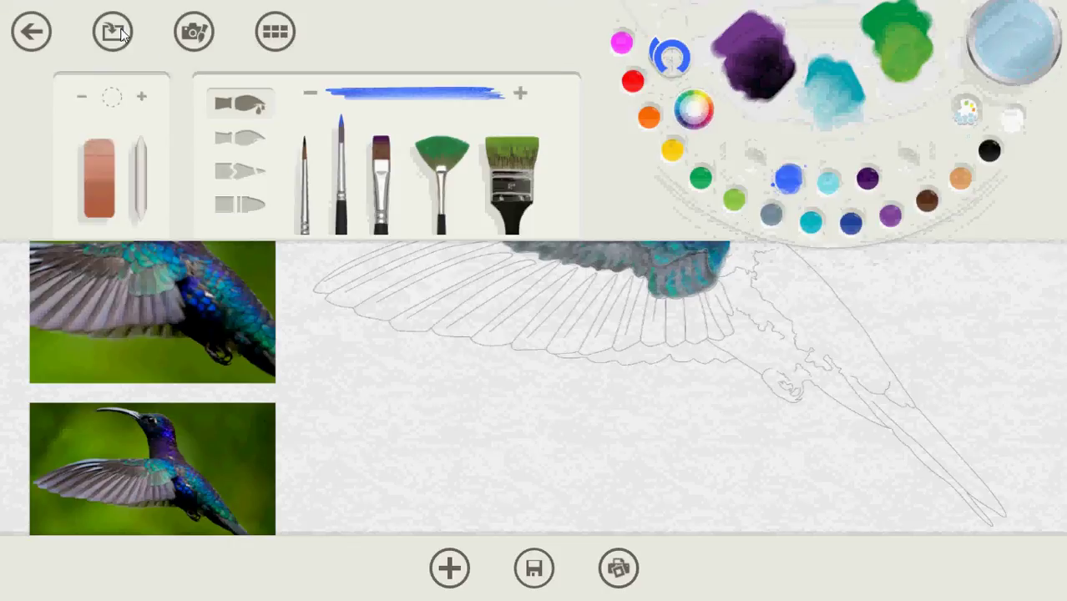
{"action": "left_click", "coordinate": [24, 33]}
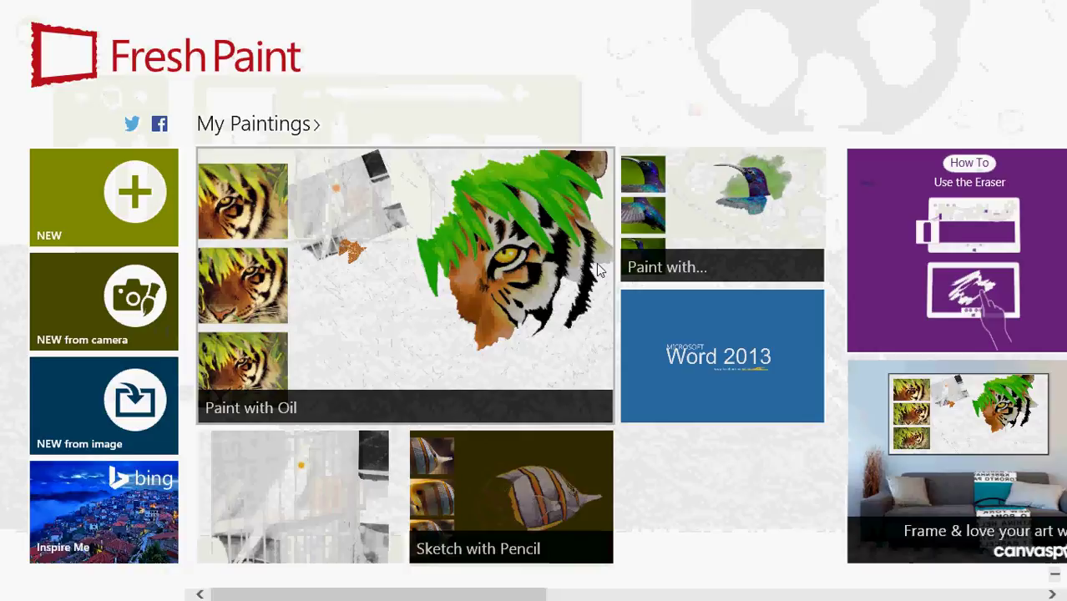
{"action": "scroll", "coordinate": [562, 433], "scroll_direction": "down", "scroll_amount": 5}
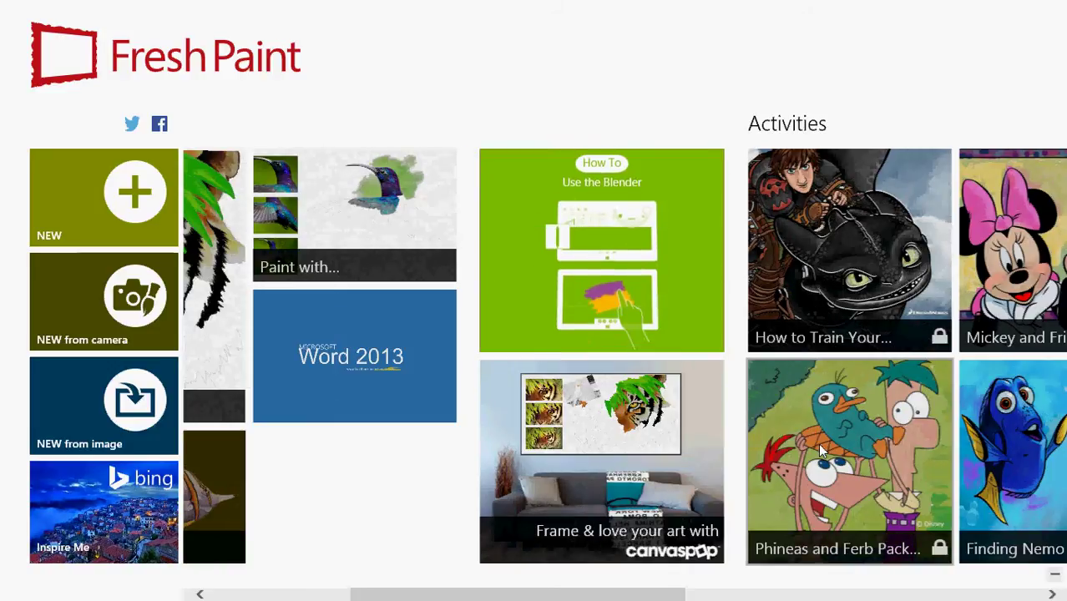
{"action": "scroll", "coordinate": [820, 451], "scroll_direction": "down", "scroll_amount": 5}
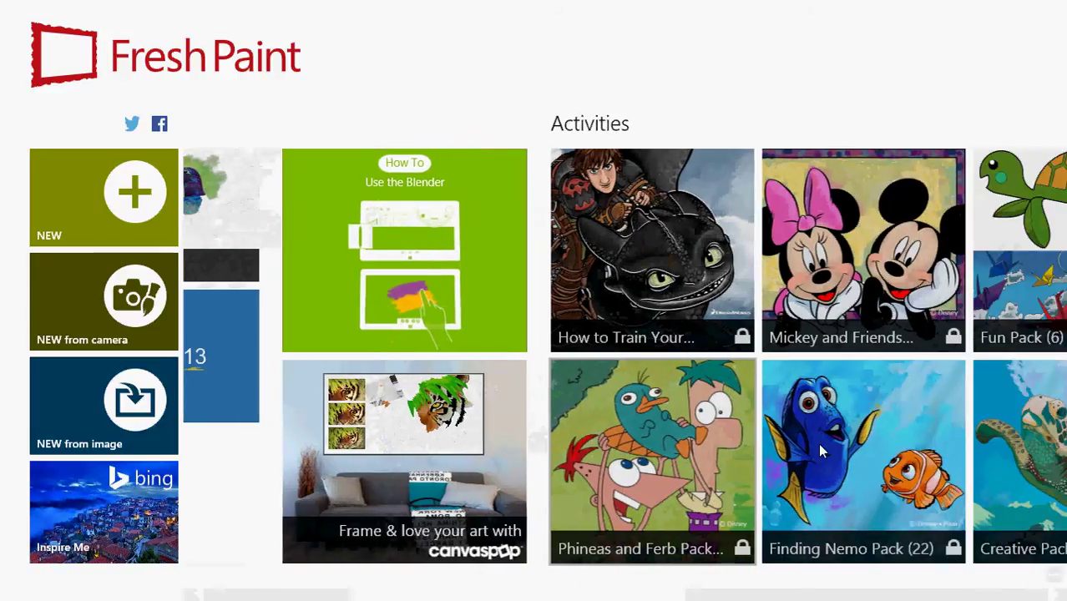
{"action": "left_click", "coordinate": [668, 254]}
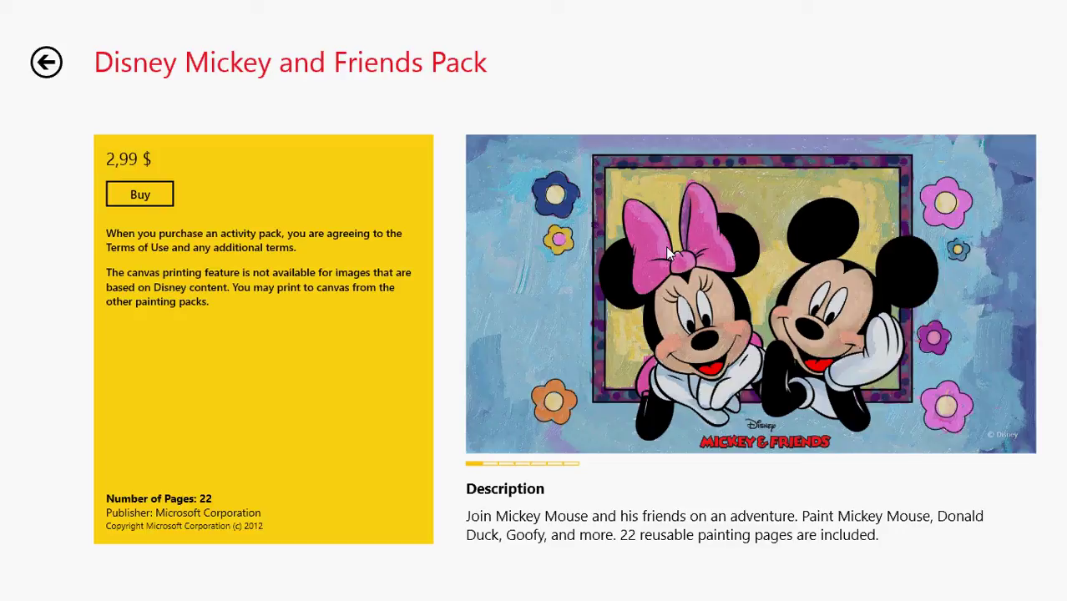
{"action": "mouse_move", "coordinate": [1007, 294]}
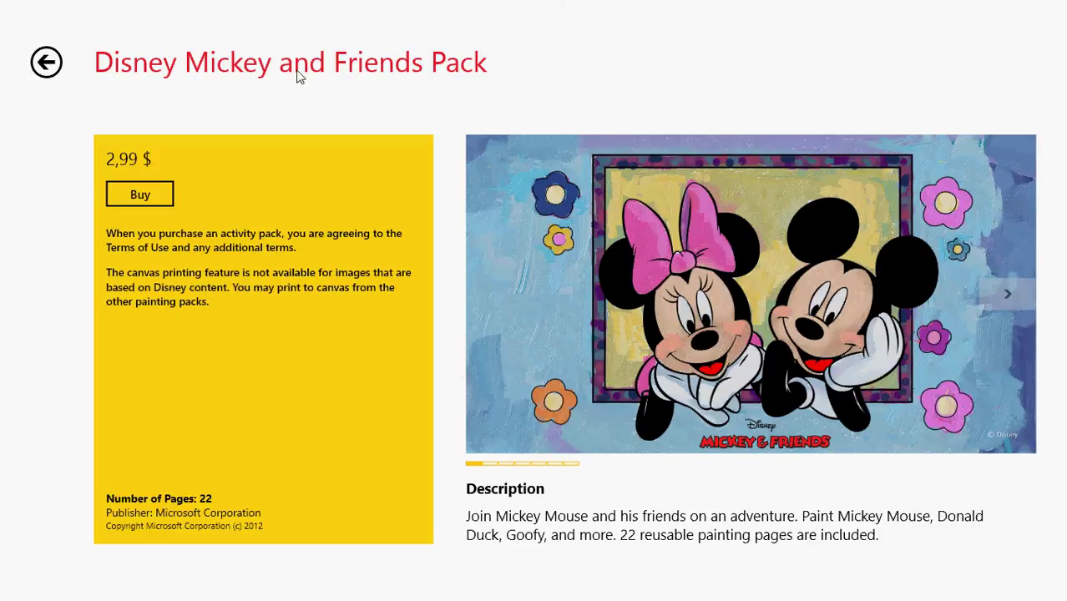
{"action": "left_click", "coordinate": [46, 70]}
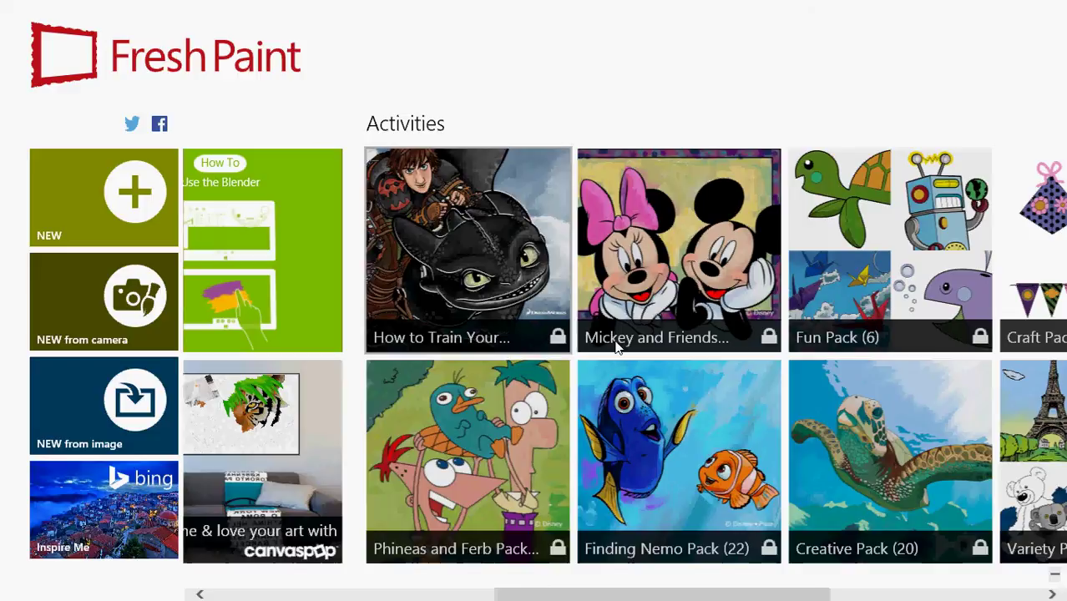
{"action": "scroll", "coordinate": [799, 387], "scroll_direction": "down", "scroll_amount": 2}
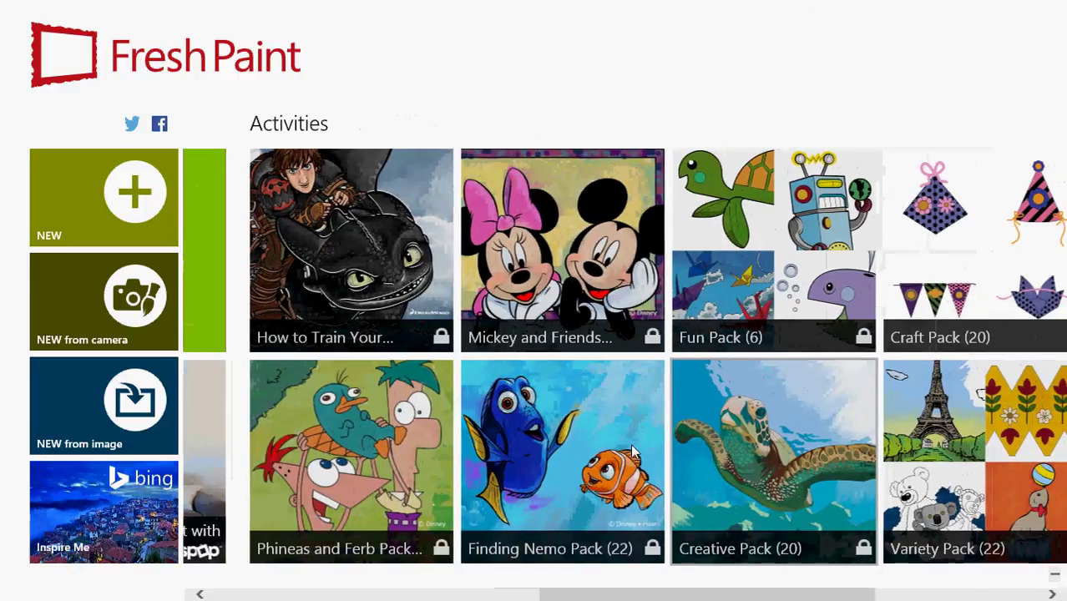
{"action": "scroll", "coordinate": [625, 455], "scroll_direction": "down", "scroll_amount": 2}
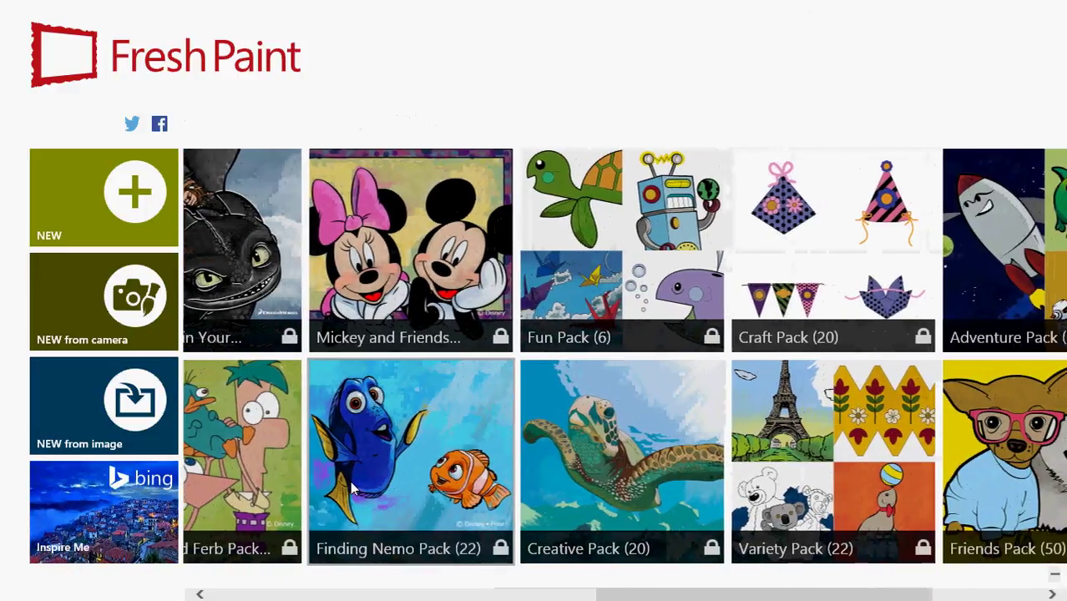
{"action": "scroll", "coordinate": [350, 481], "scroll_direction": "down", "scroll_amount": 2}
{"action": "scroll", "coordinate": [350, 480], "scroll_direction": "up", "scroll_amount": 3}
{"action": "scroll", "coordinate": [350, 483], "scroll_direction": "up", "scroll_amount": 5}
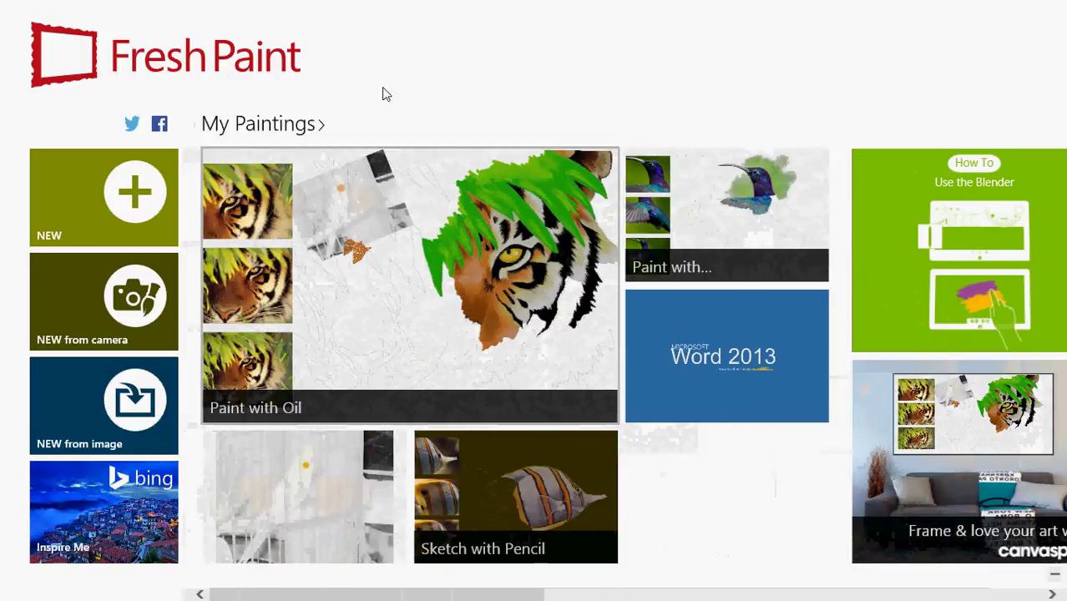
{"action": "right_click", "coordinate": [504, 84]}
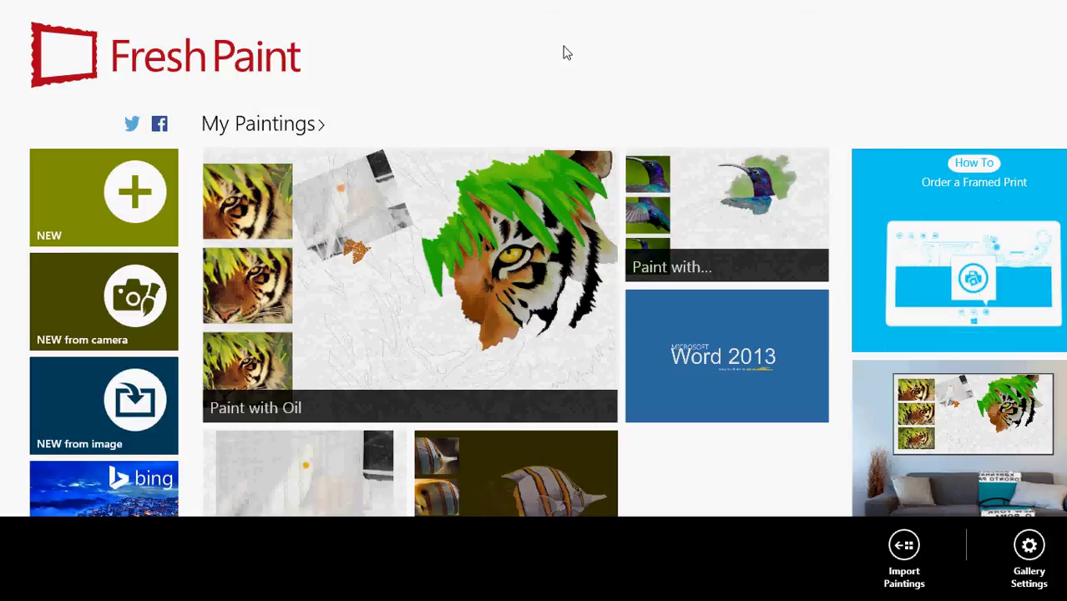
{"action": "right_click", "coordinate": [503, 79]}
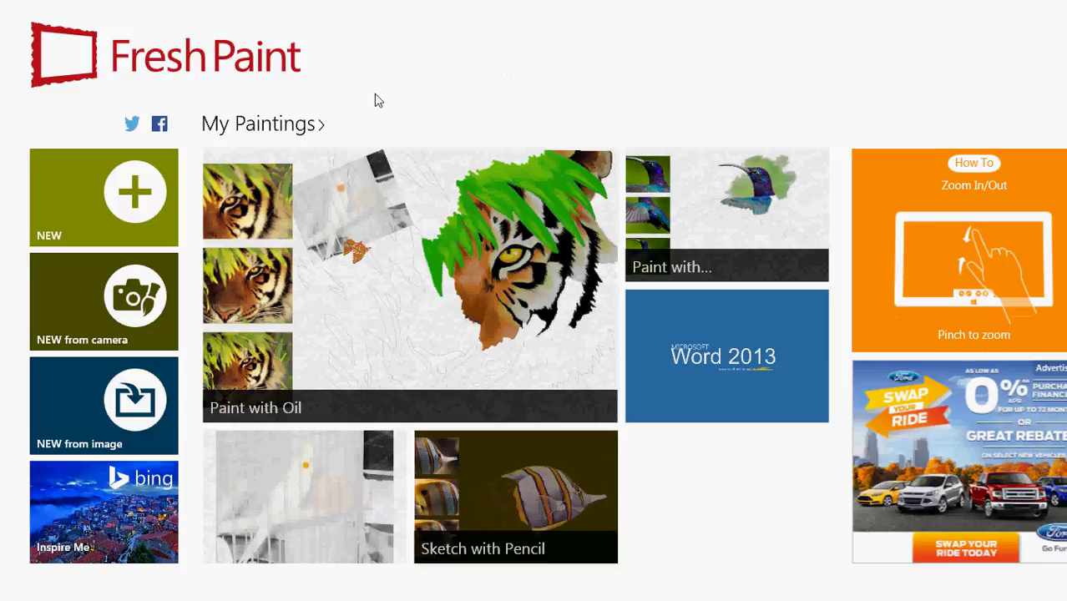
Create a new blank painting, try a cyan stroke, and undo it.
{"action": "left_click", "coordinate": [106, 196]}
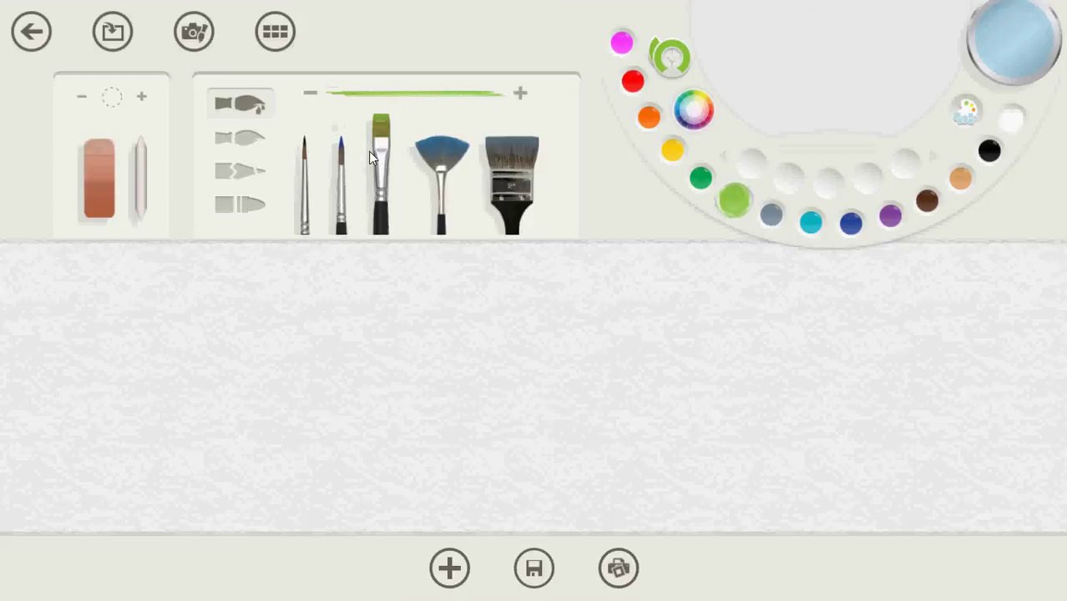
{"action": "left_click", "coordinate": [809, 220]}
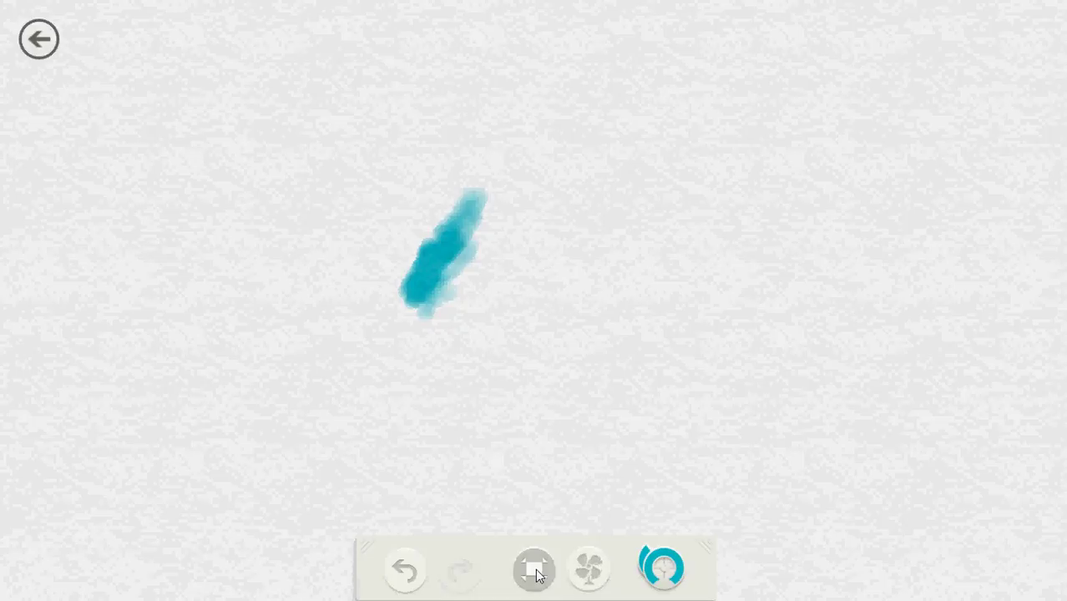
{"action": "left_click", "coordinate": [404, 572]}
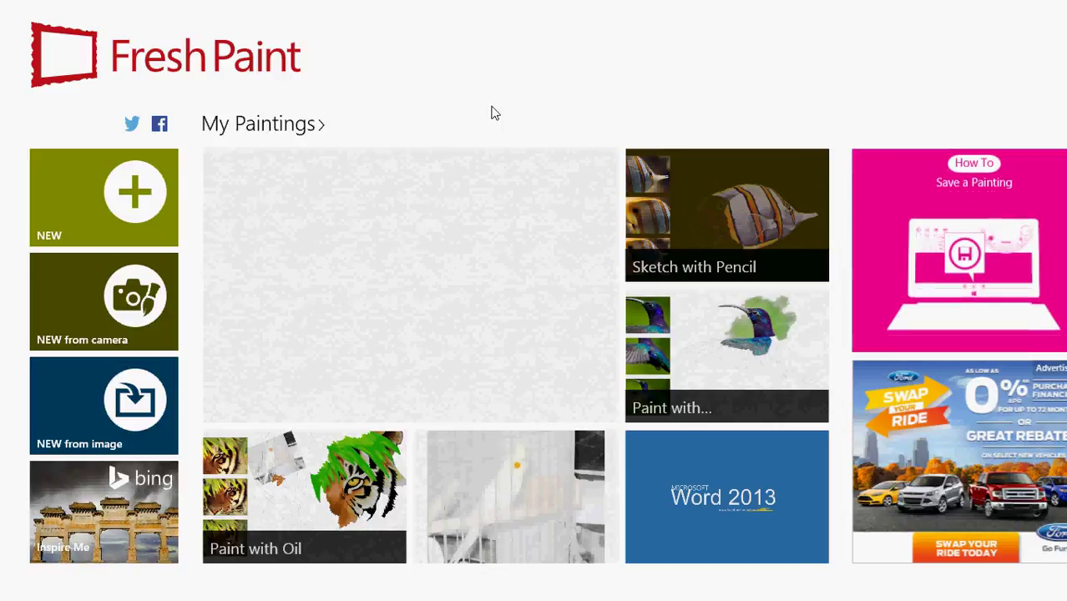
{"action": "left_click", "coordinate": [445, 301]}
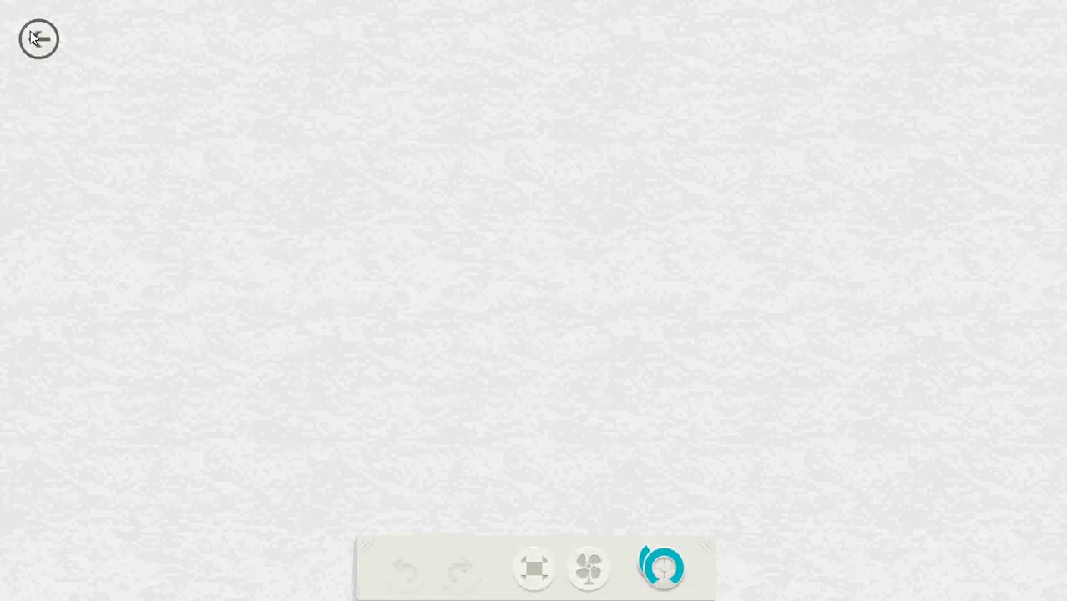
{"action": "left_click", "coordinate": [37, 46]}
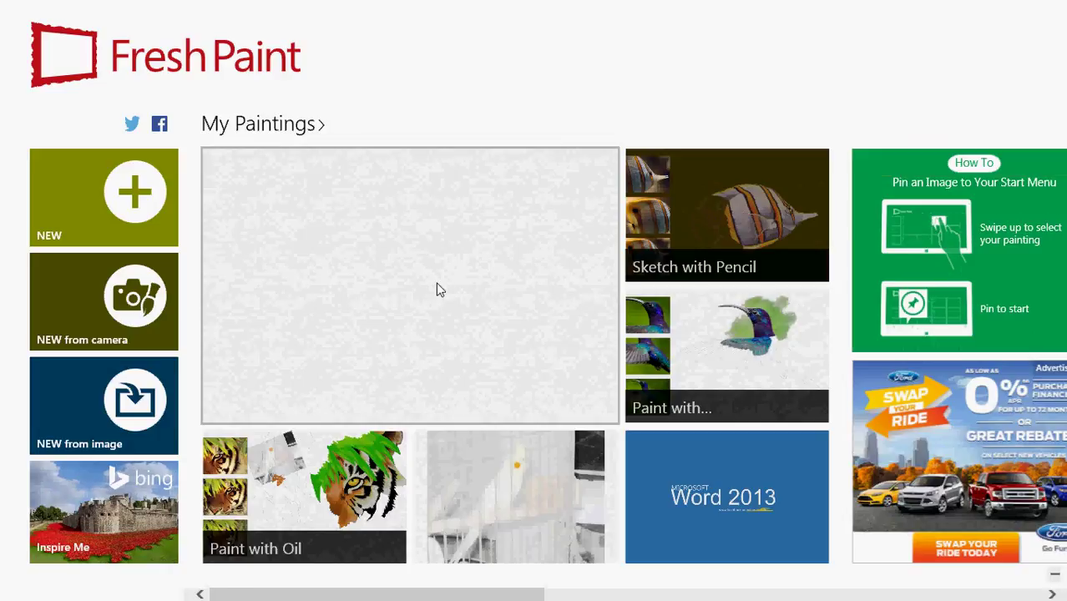
Return to the Start screen, scroll through the tile groups, and open the Desktop tile.
{"action": "key", "text": "super"}
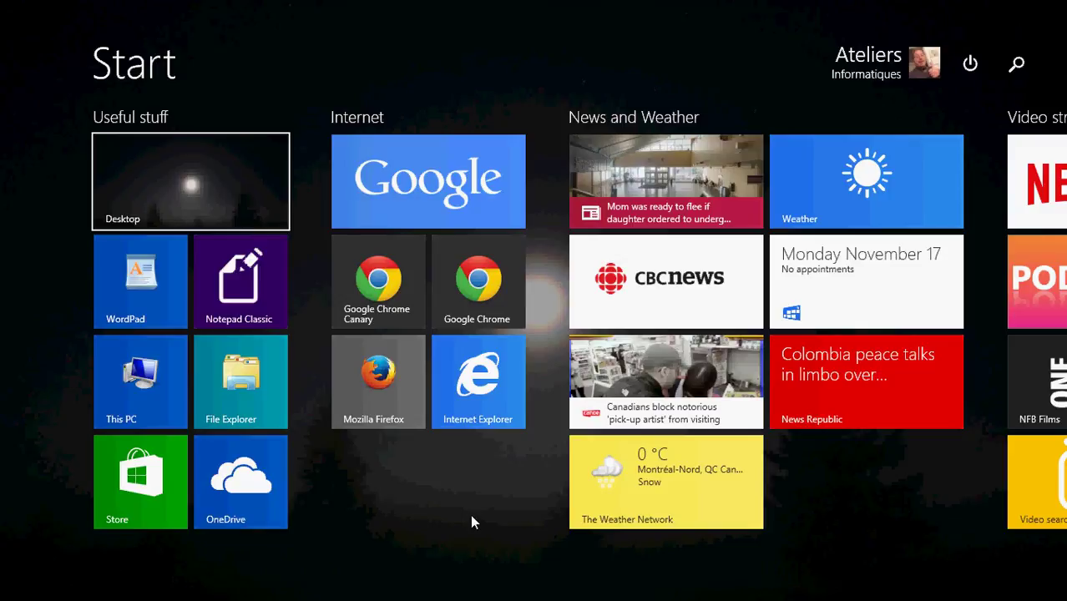
{"action": "scroll", "coordinate": [470, 514], "scroll_direction": "down", "scroll_amount": 3}
{"action": "scroll", "coordinate": [470, 514], "scroll_direction": "down", "scroll_amount": 5}
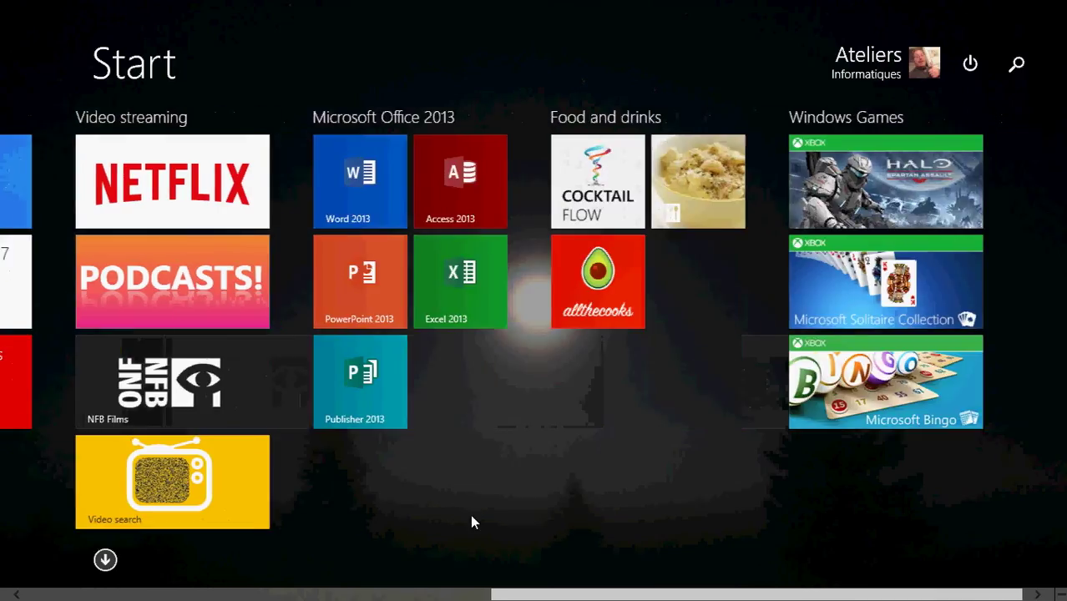
{"action": "scroll", "coordinate": [602, 422], "scroll_direction": "up", "scroll_amount": 2}
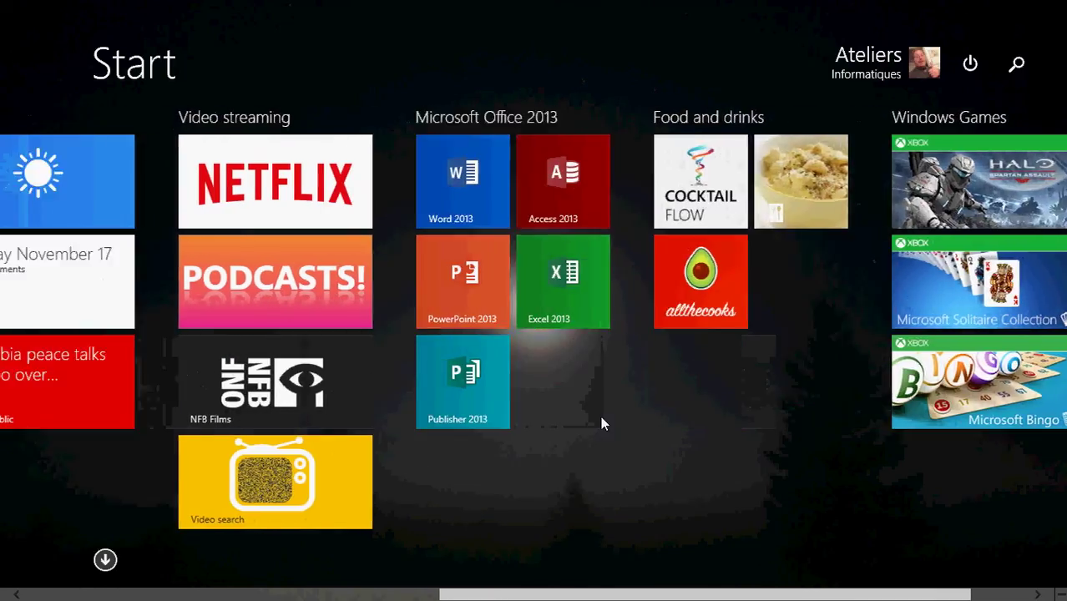
{"action": "scroll", "coordinate": [602, 423], "scroll_direction": "up", "scroll_amount": 5}
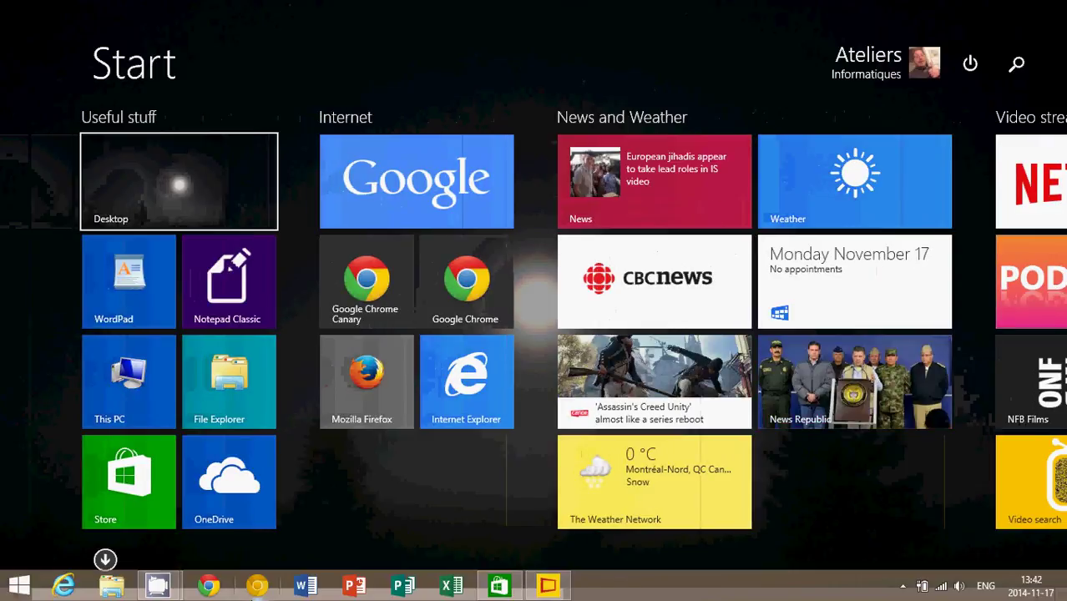
{"action": "mouse_move", "coordinate": [158, 586]}
{"action": "left_click", "coordinate": [123, 541]}
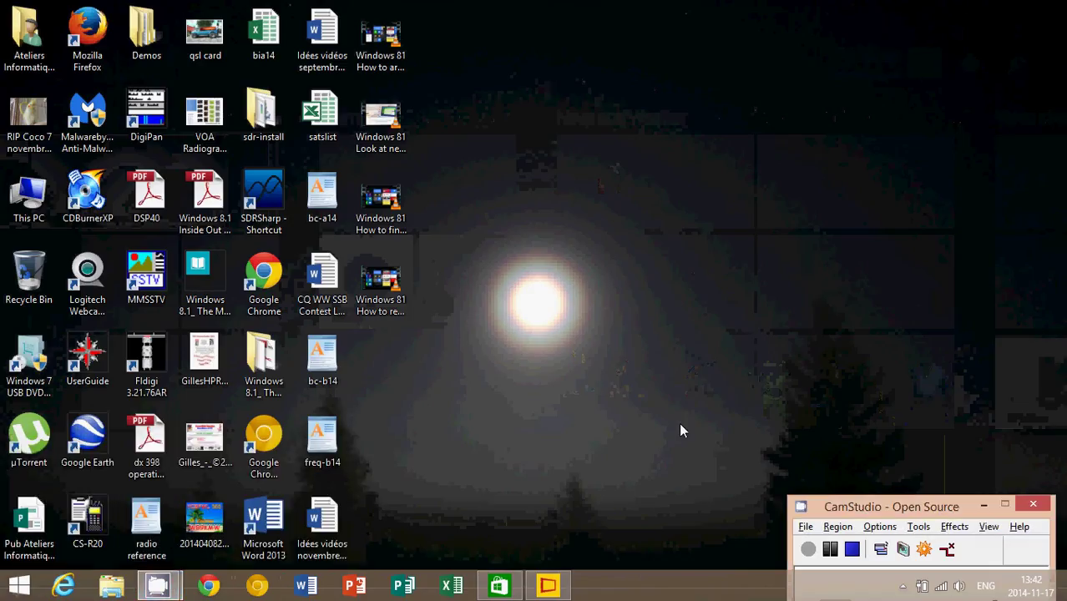